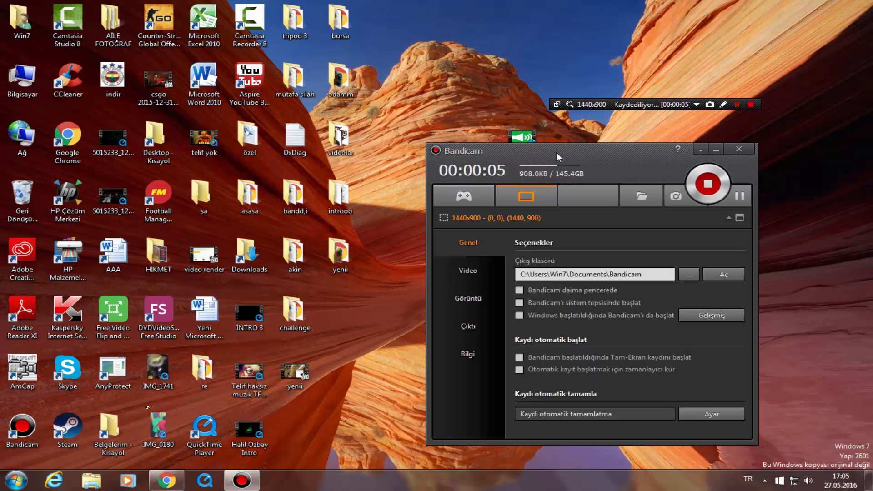
Minimize the Bandicam window, then play the IMG_0180 video from the desktop and close its player
drag(556, 152, 576, 199)
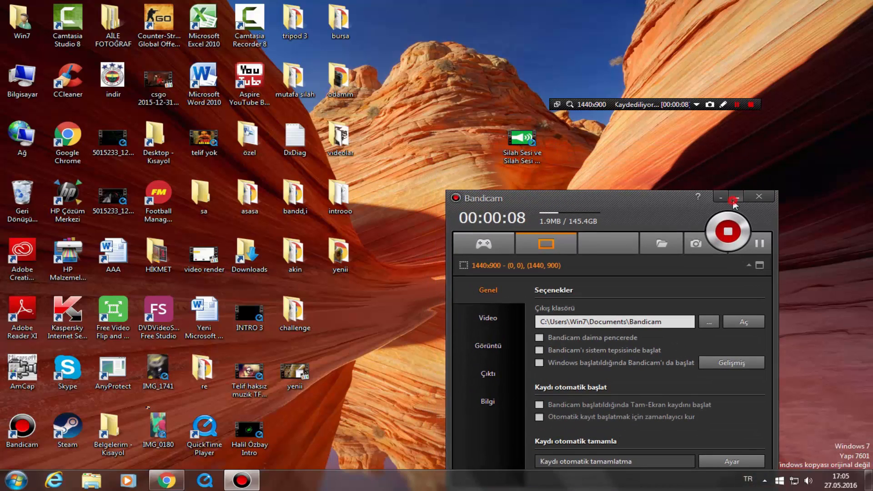
click(732, 200)
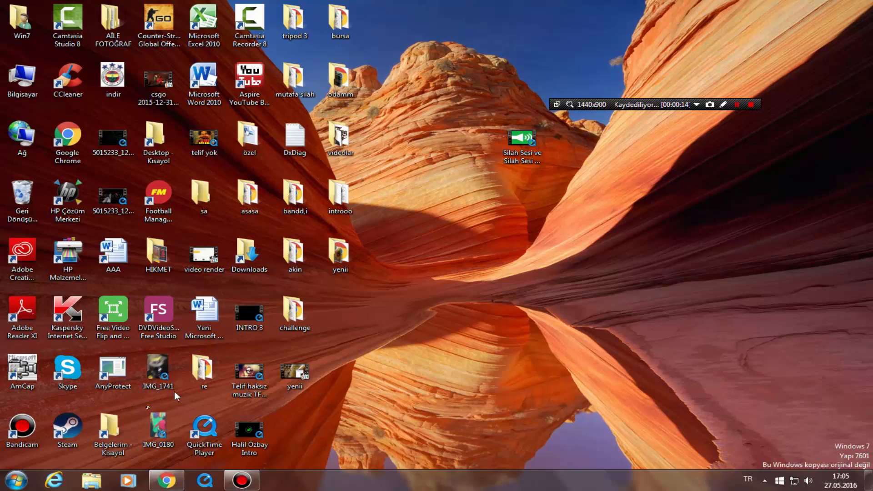
double_click(158, 427)
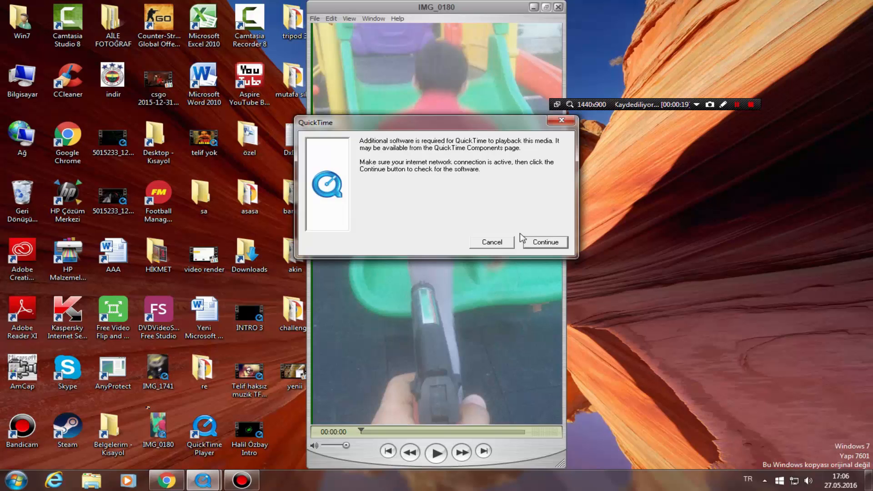
click(508, 241)
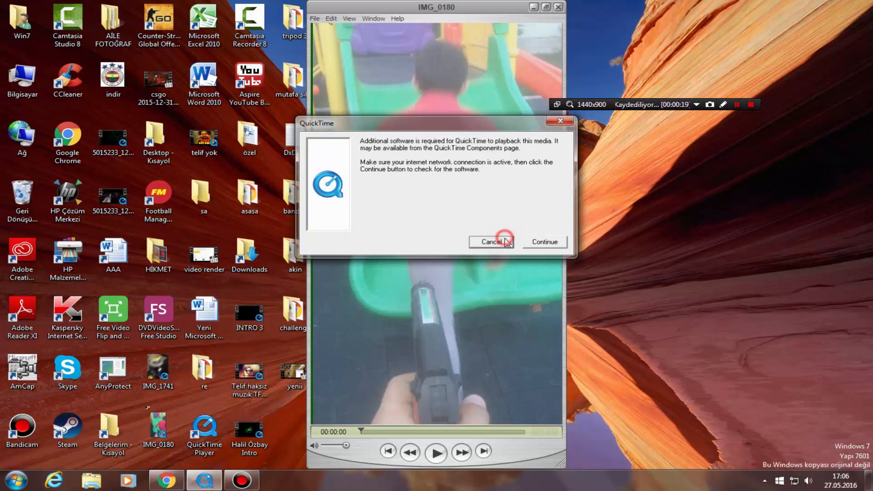
click(438, 454)
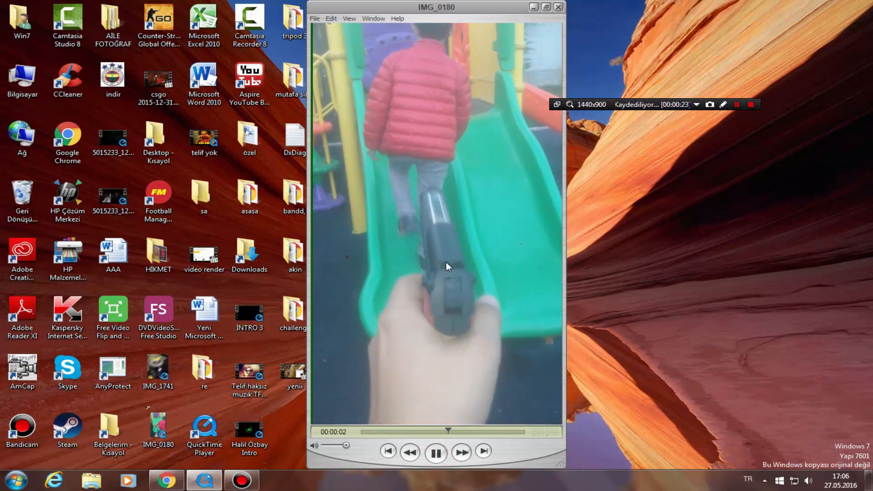
click(557, 7)
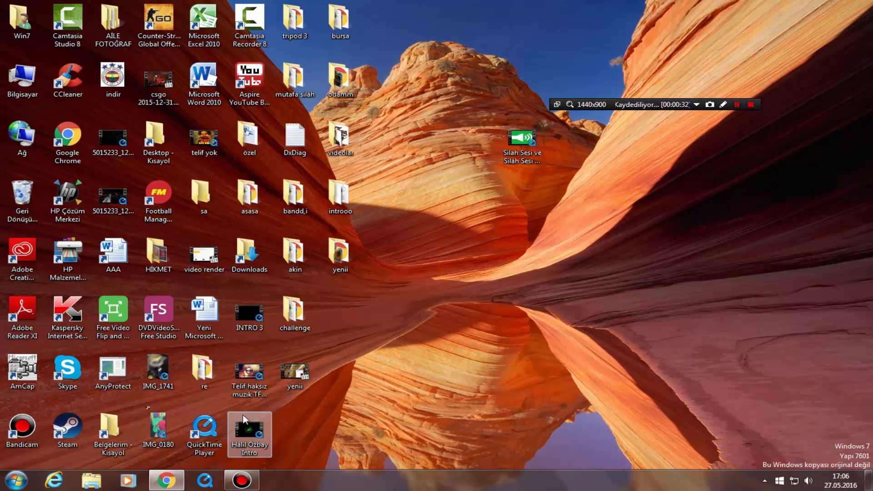
Switch to Chrome, search Google for youtube and open the YouTube site
mouse_move(170, 483)
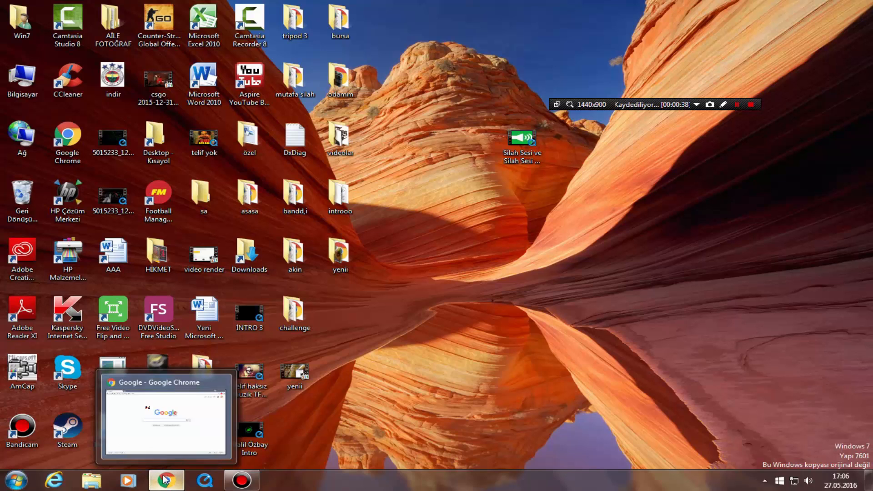
click(166, 483)
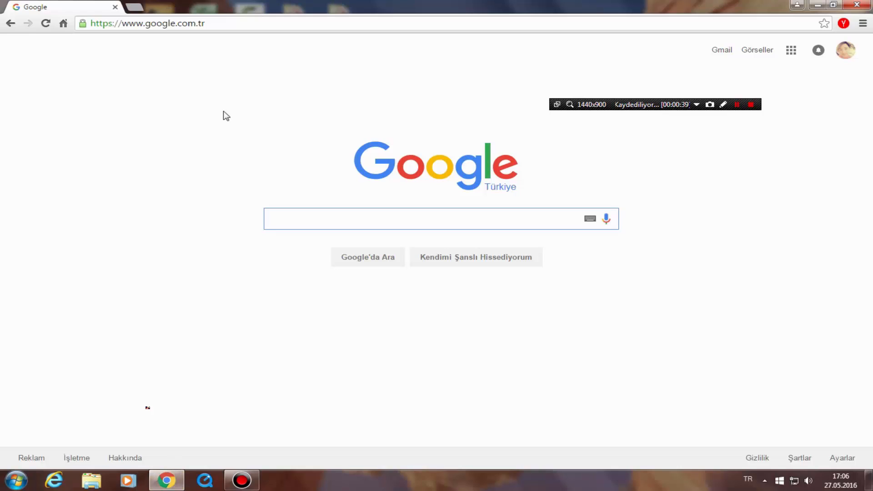
text(youtube)
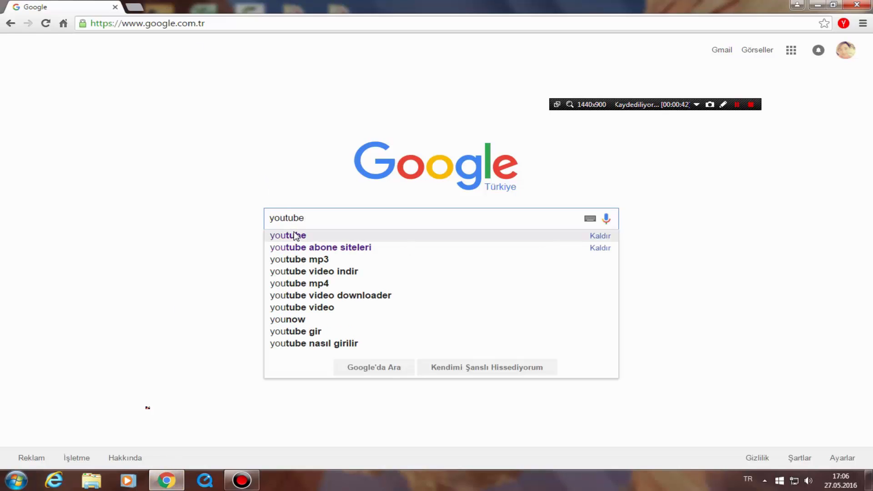
click(294, 236)
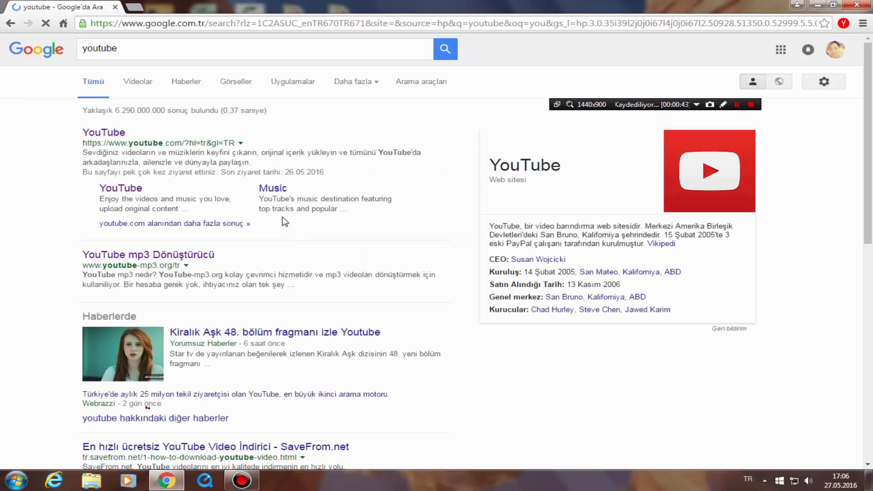
click(106, 136)
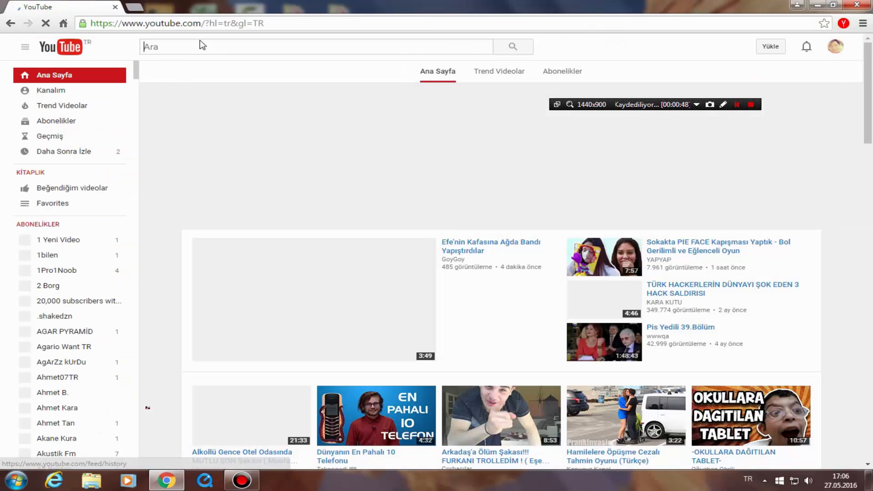
Search YouTube for "silah sesi efekti"
click(197, 45)
text(s)
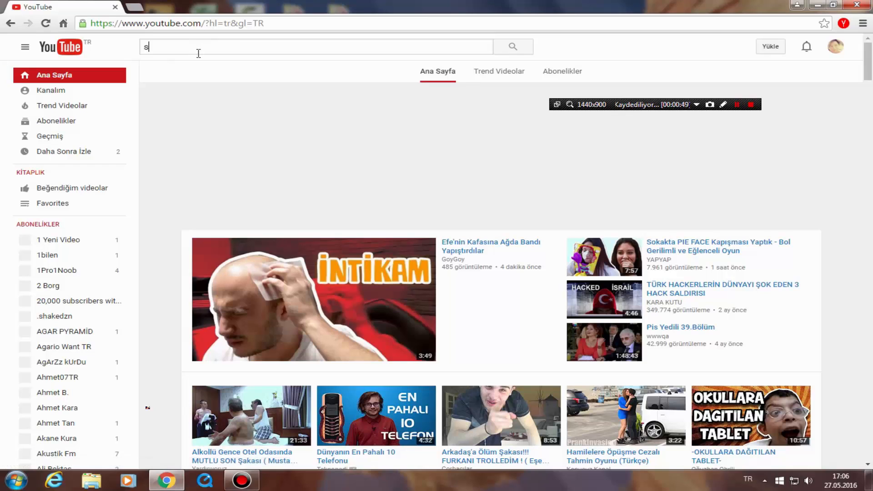
text(ila)
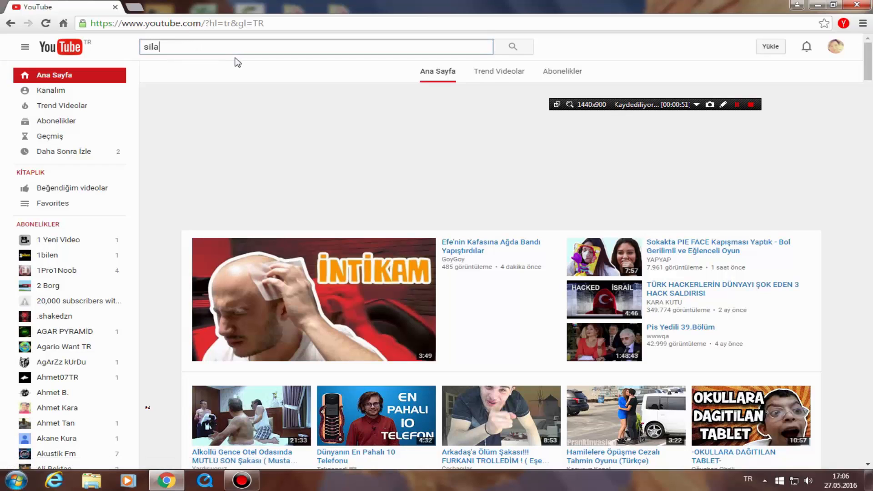
text(g)
key(BackSpace)
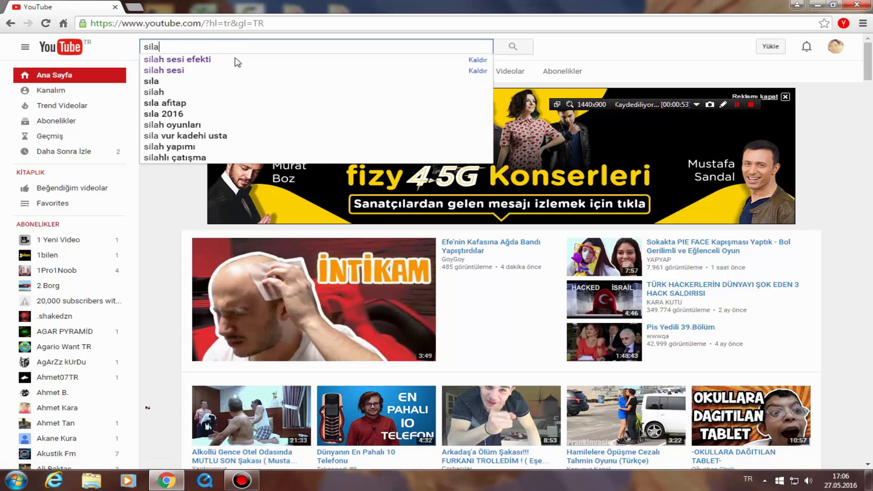
text(h sesi efekti)
click(236, 61)
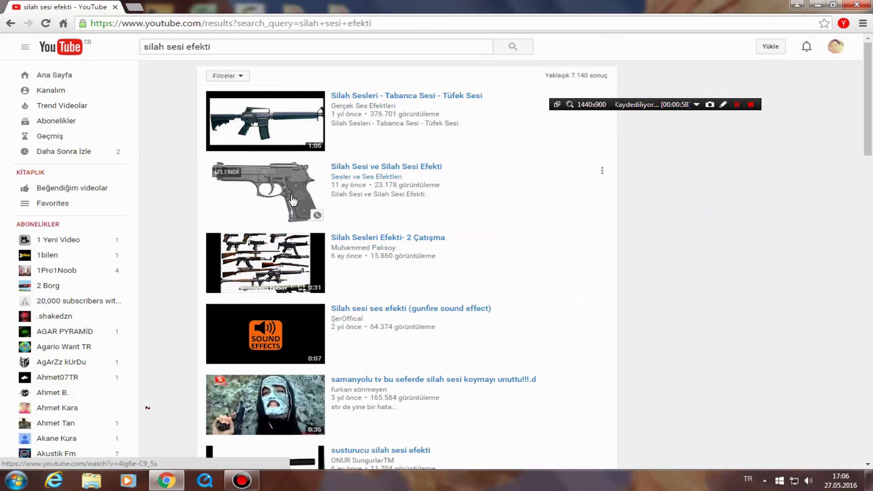
Look through the gunshot sound effect videos in the search results and minimize the browser
scroll(294, 200, down, 1)
scroll(280, 140, down, 4)
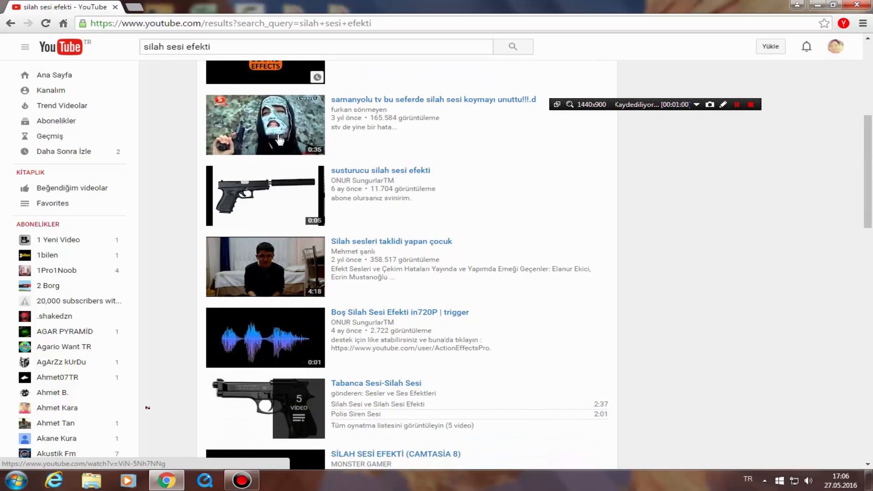
scroll(279, 140, down, 5)
scroll(292, 234, down, 3)
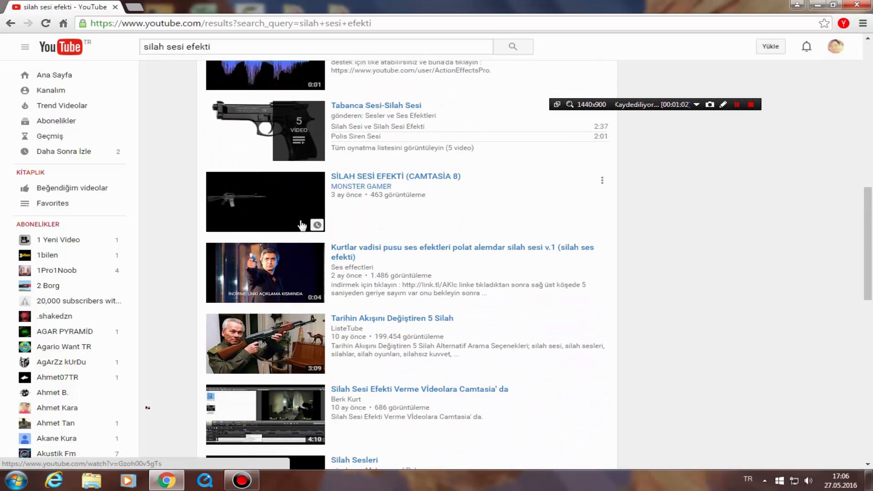
scroll(305, 218, up, 12)
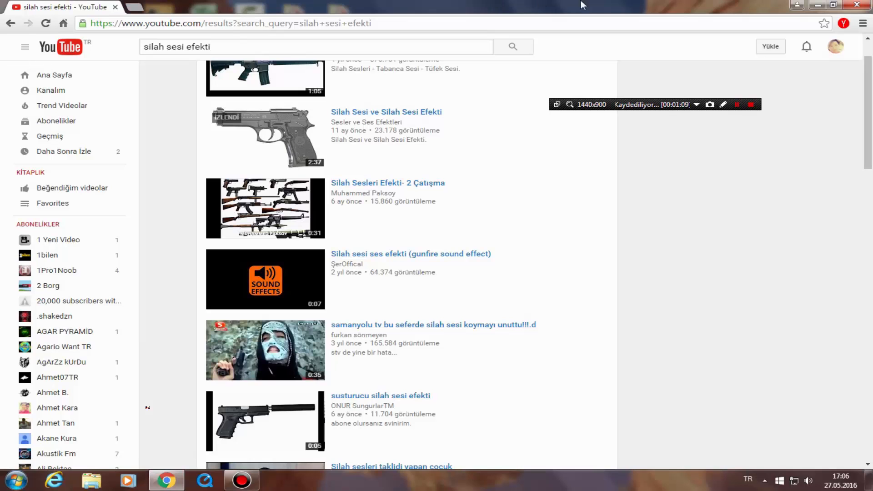
click(818, 7)
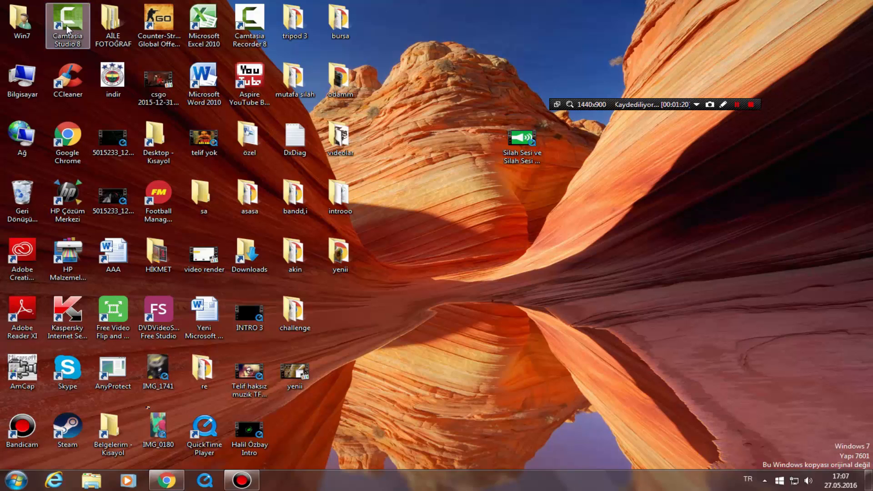
Start Camtasia Studio 8 and import the IMG_0180 video from the desktop
double_click(73, 27)
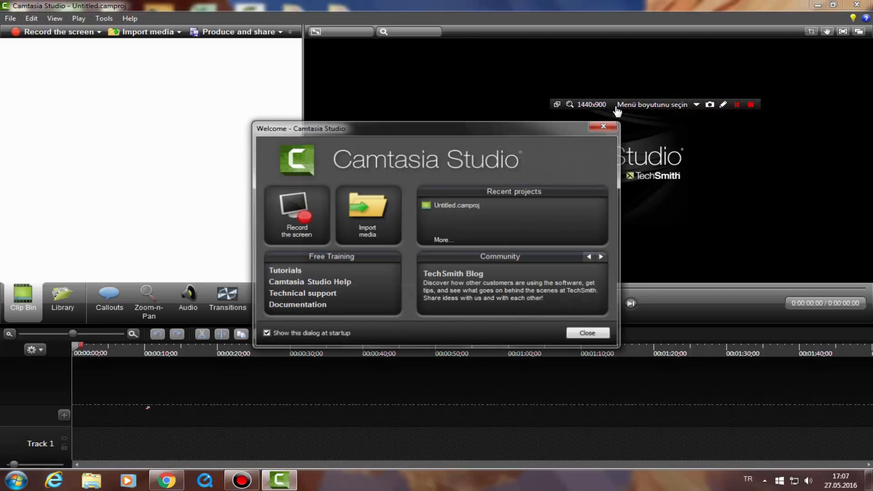
click(377, 222)
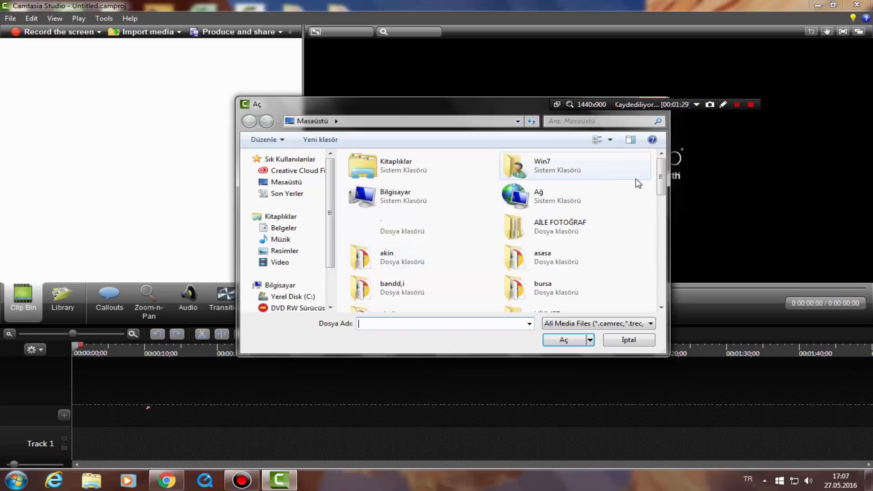
drag(661, 184, 653, 282)
double_click(585, 211)
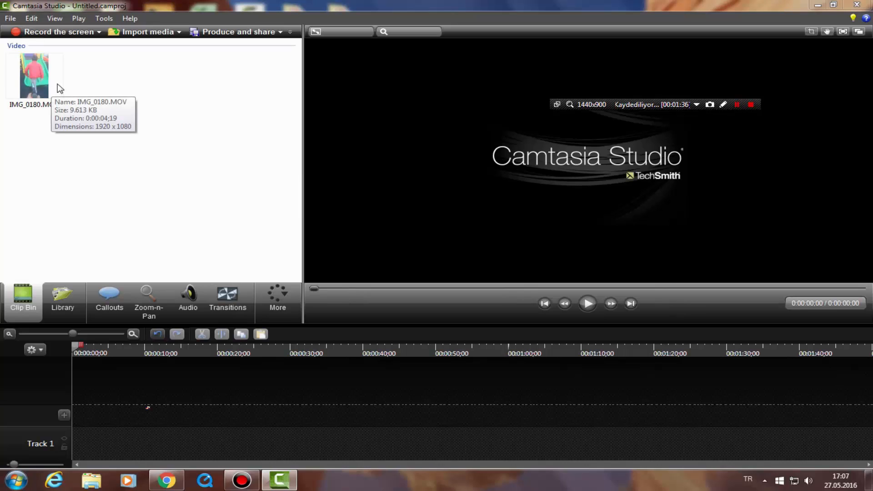
Place IMG_0180.MOV at the start of Track 1 and stretch it sideways to fill the 1920x1080 canvas
drag(48, 87, 151, 409)
mouse_move(132, 444)
mouse_down()
mouse_move(205, 445)
mouse_move(118, 436)
mouse_up()
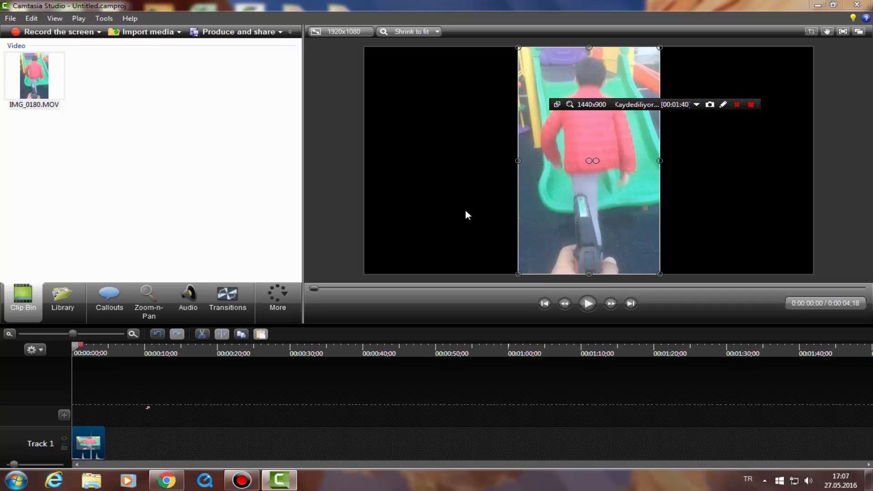
drag(636, 105, 223, 121)
mouse_move(660, 274)
mouse_down()
mouse_move(702, 273)
mouse_move(636, 267)
mouse_move(643, 274)
mouse_up()
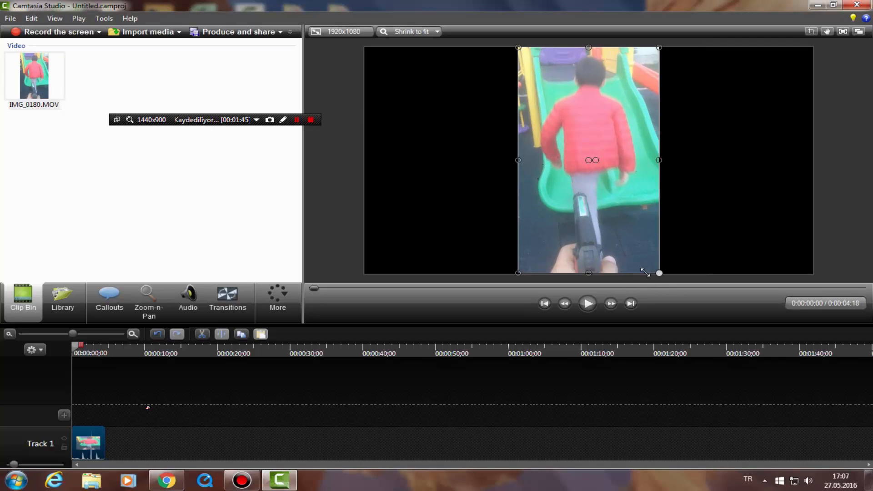
drag(660, 161, 813, 161)
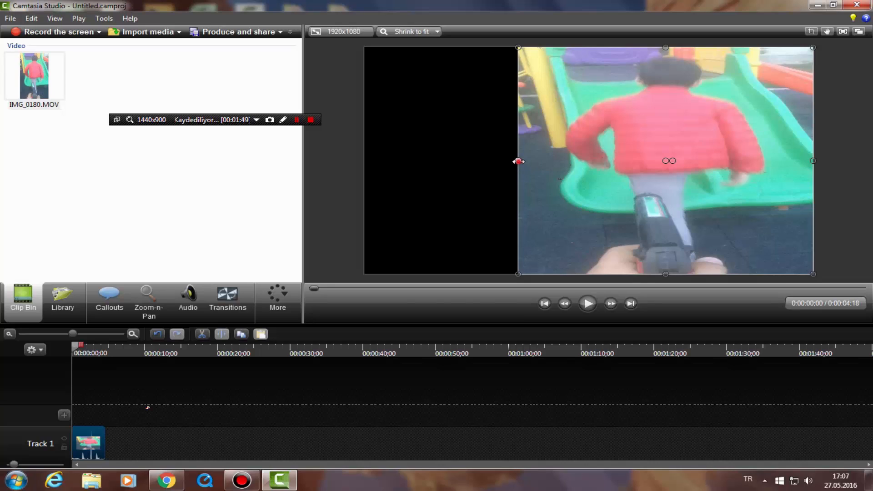
drag(518, 161, 365, 162)
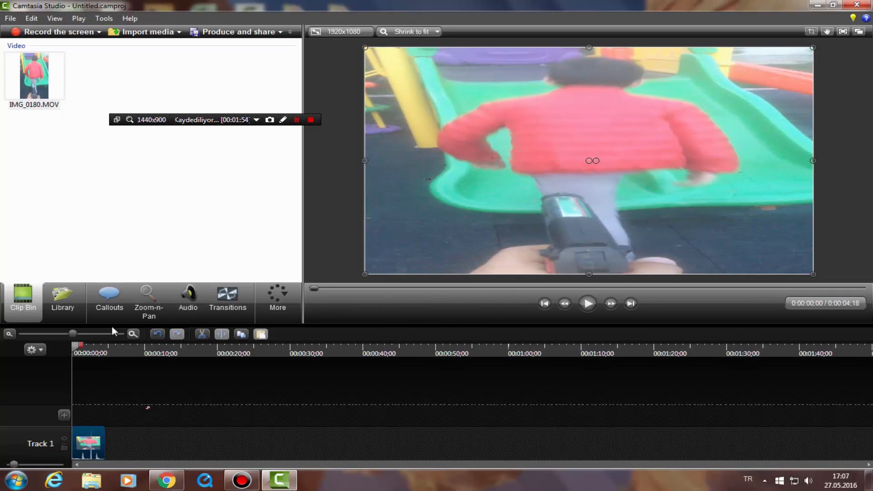
Import the Silah Sesi ve Silah Sesi Efekti video and place it at the start of Track 2
click(147, 32)
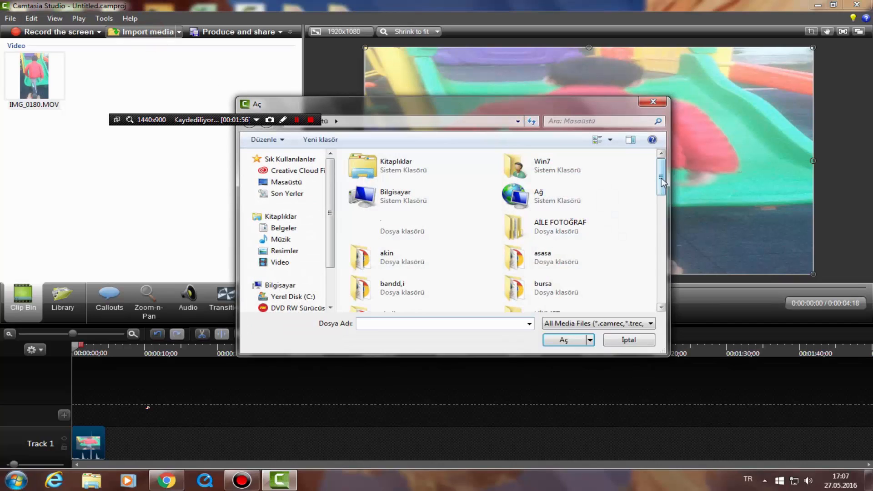
drag(662, 182, 632, 280)
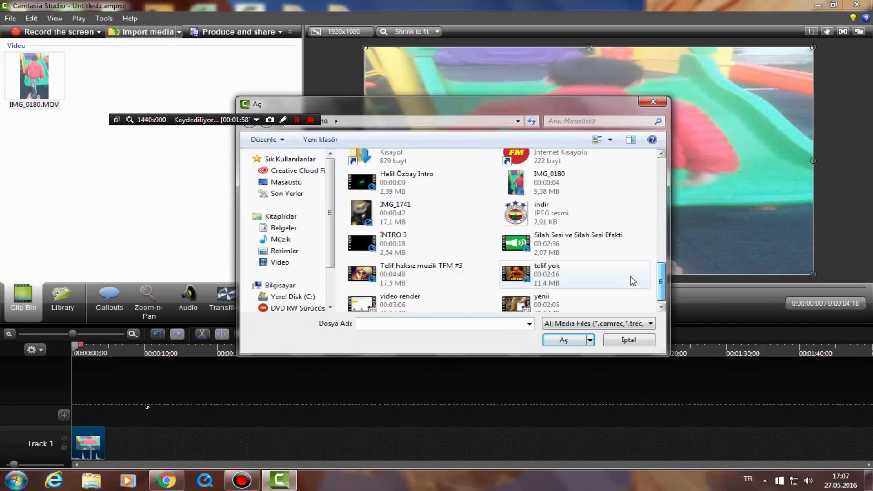
double_click(546, 246)
click(117, 77)
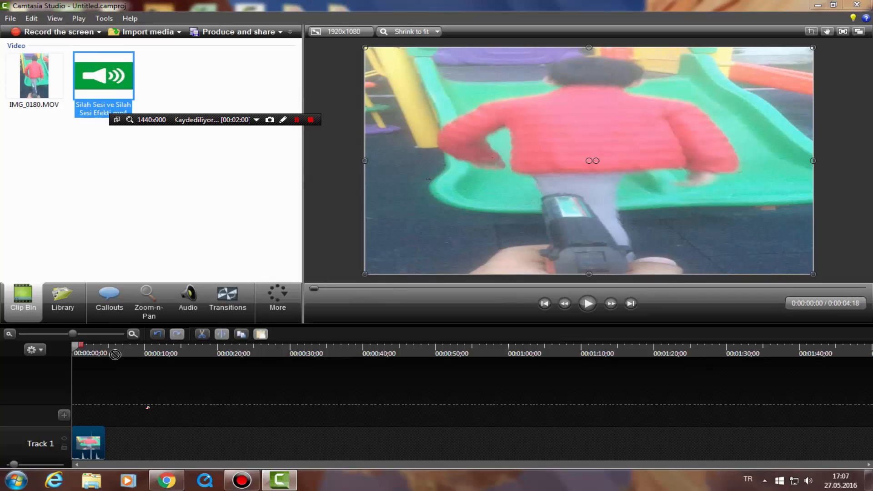
drag(93, 414, 84, 419)
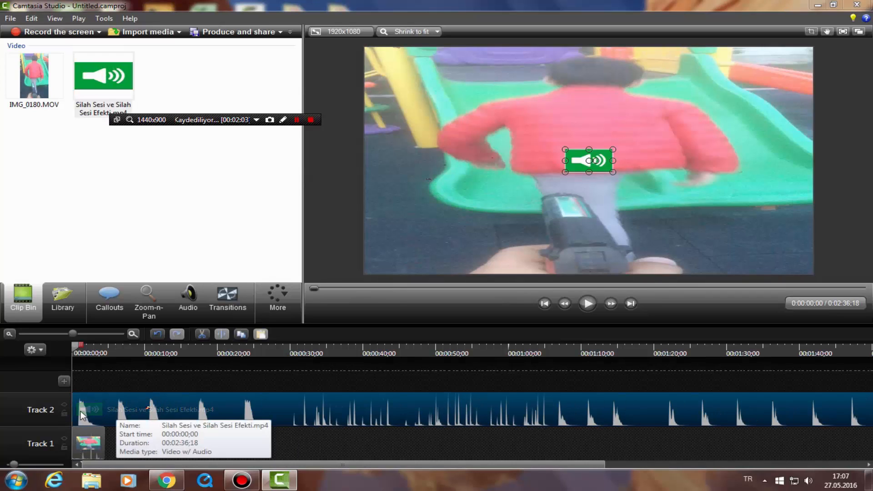
Trim the start of the gunshot sound clip to 0:00:03;14 and shift the clip about 2 seconds earlier on Track 2
click(585, 308)
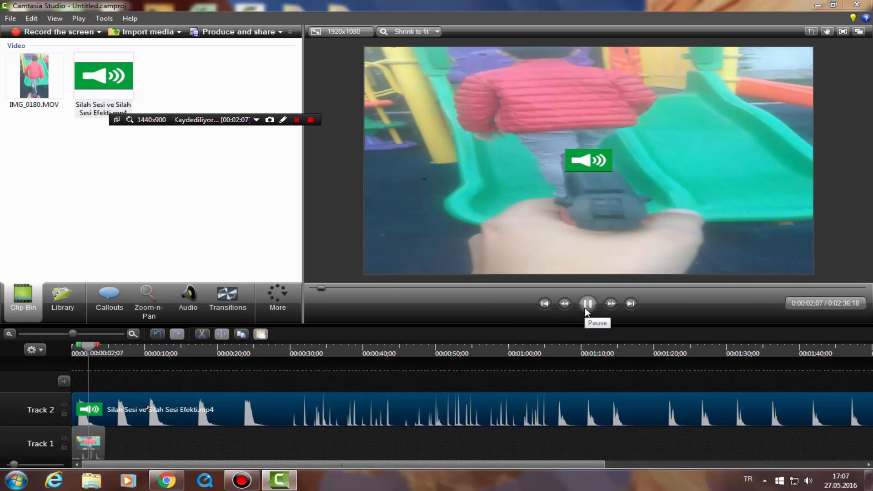
click(586, 303)
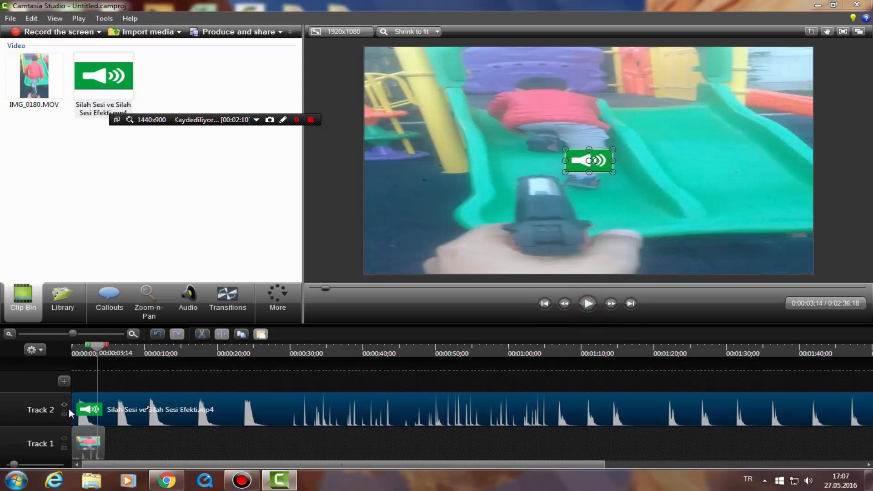
drag(72, 409, 98, 416)
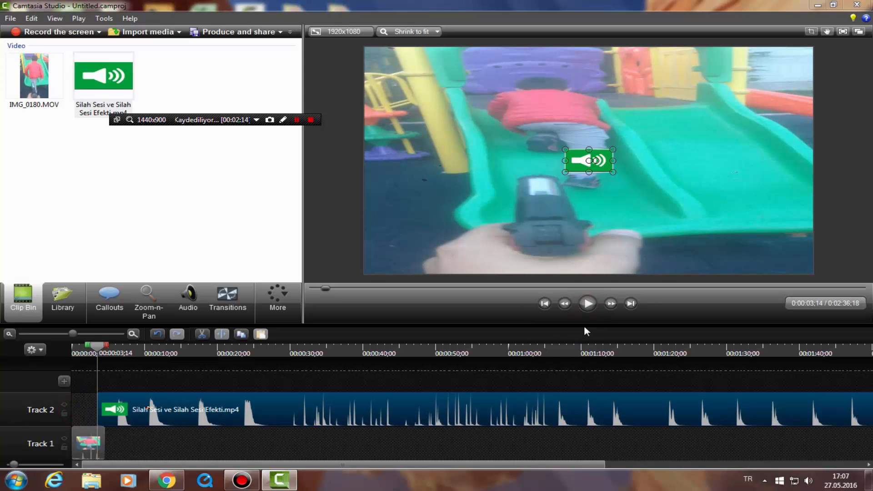
drag(222, 416, 213, 410)
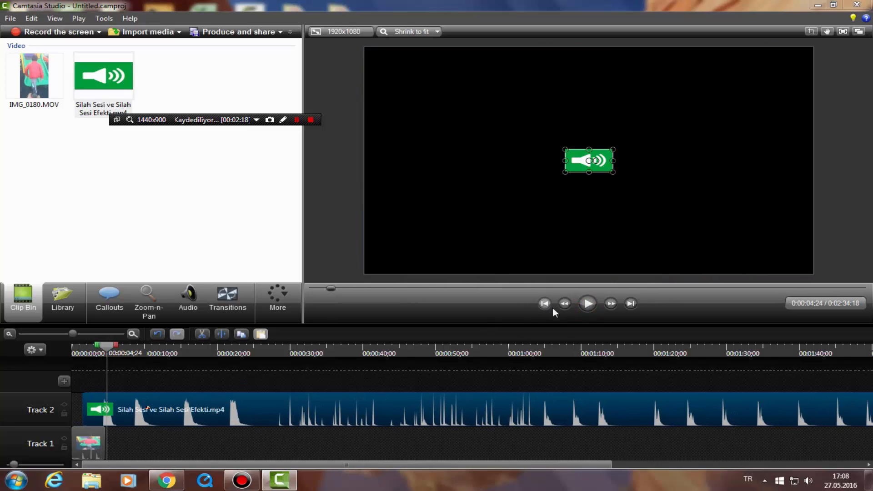
click(589, 304)
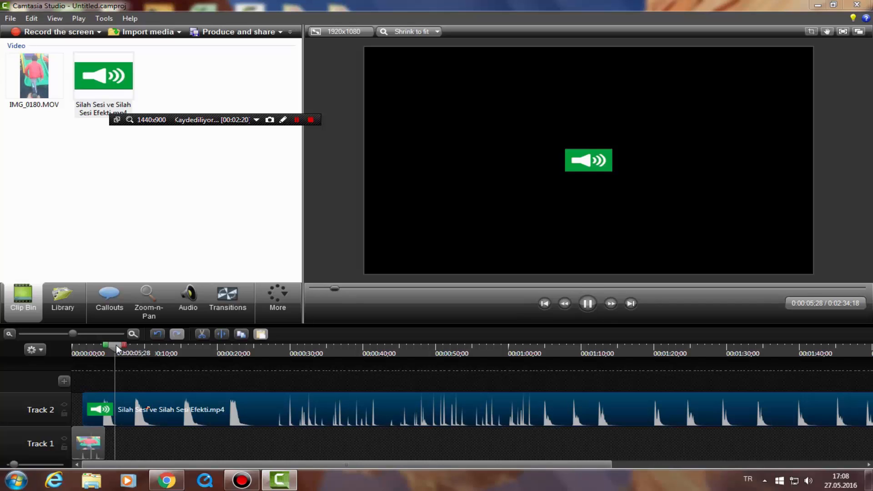
Play the project from the start and shift the gunshot sound clip earlier on Track 2, almost to the timeline start, in two passes
drag(116, 345, 66, 349)
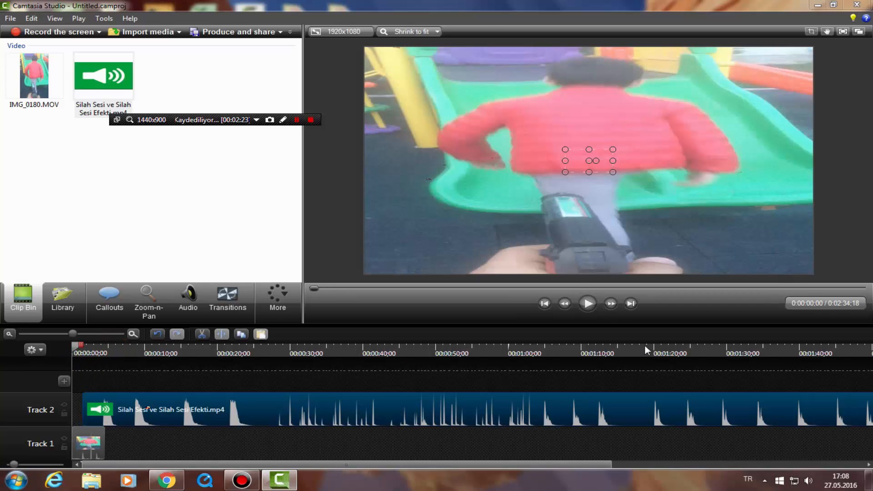
click(593, 304)
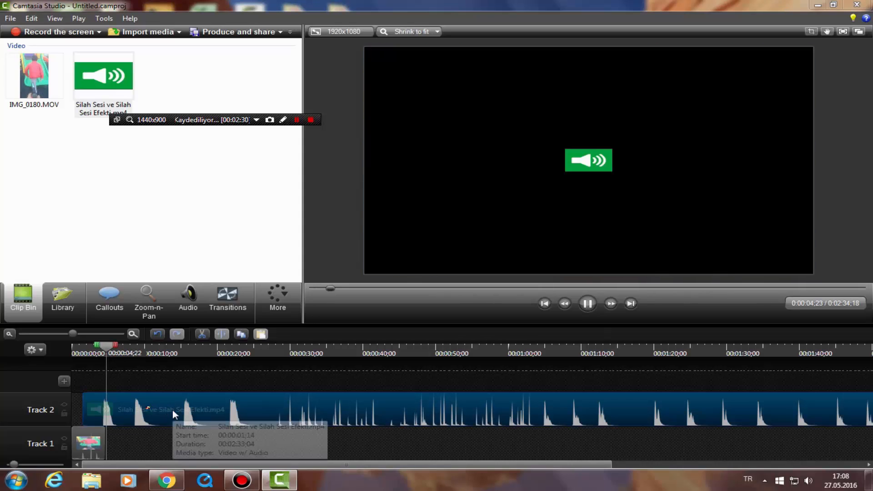
click(172, 408)
drag(161, 408, 168, 408)
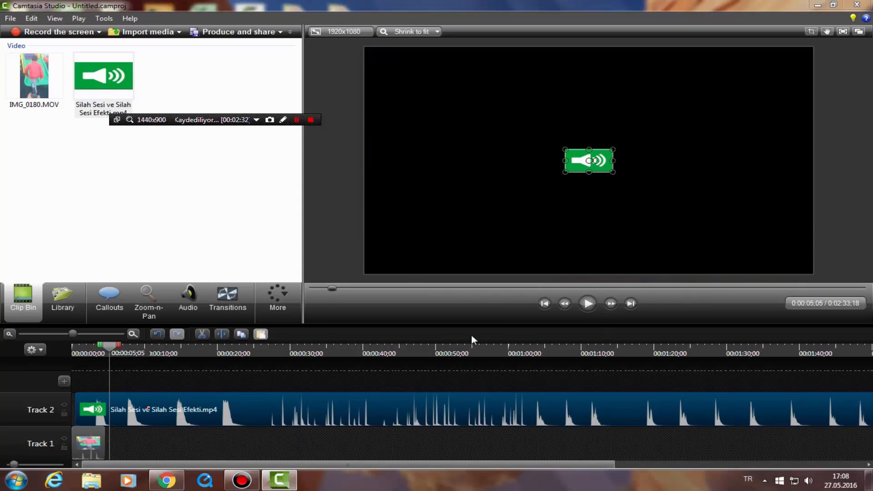
drag(110, 349, 76, 348)
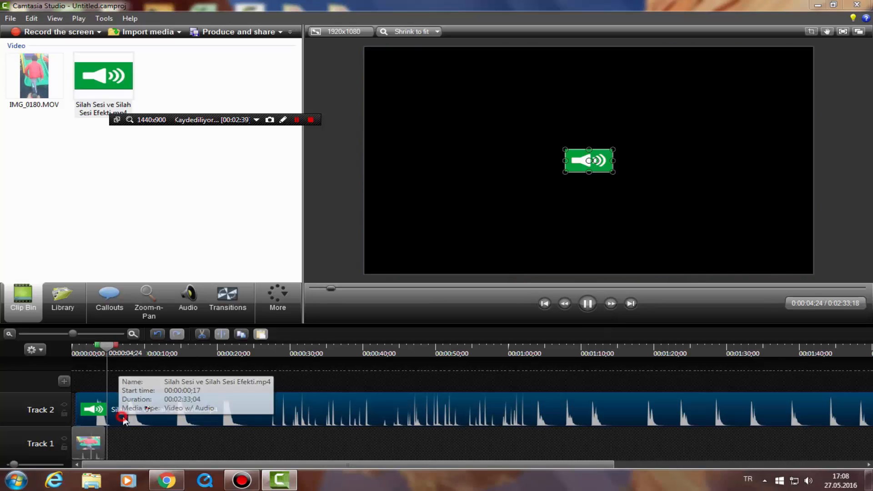
click(118, 418)
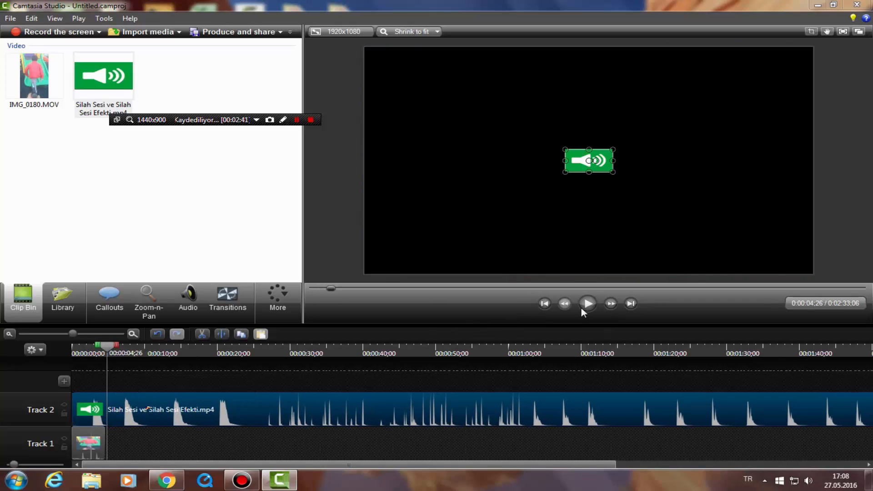
Shrink the gunshot clip's green speaker image to a tiny dot on the canvas and move the clip to the start of Track 2
drag(104, 349, 69, 348)
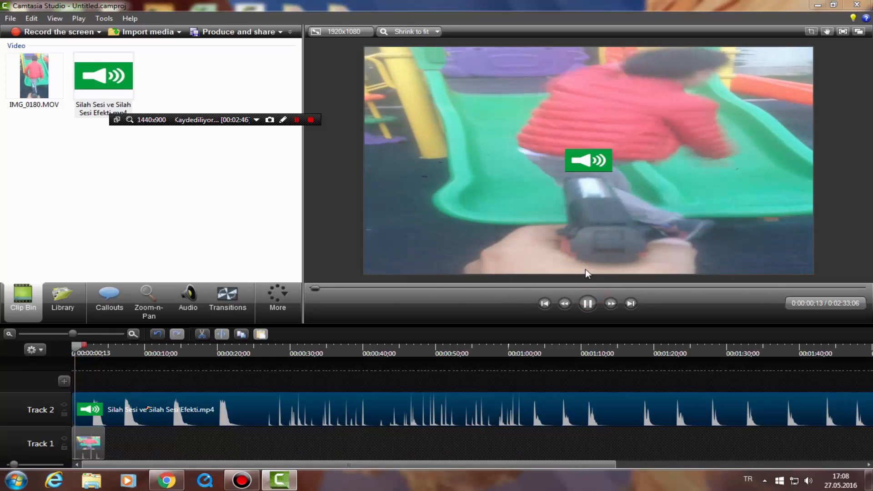
click(610, 153)
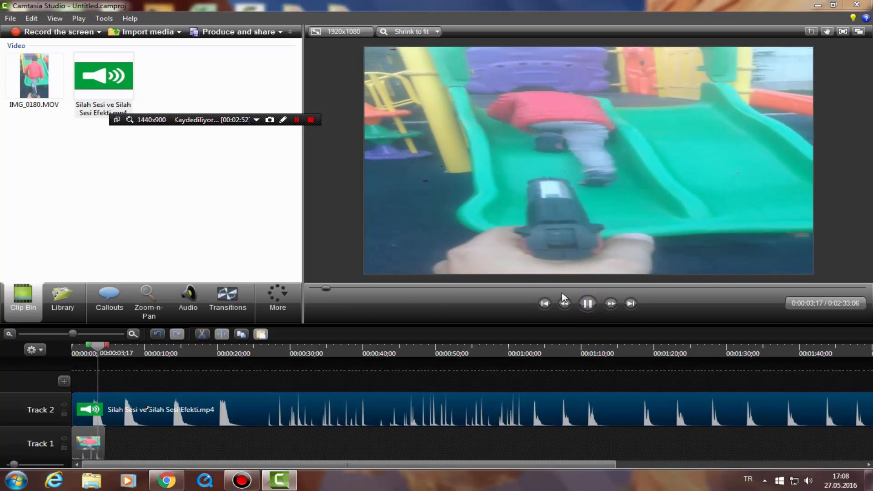
drag(118, 414, 108, 415)
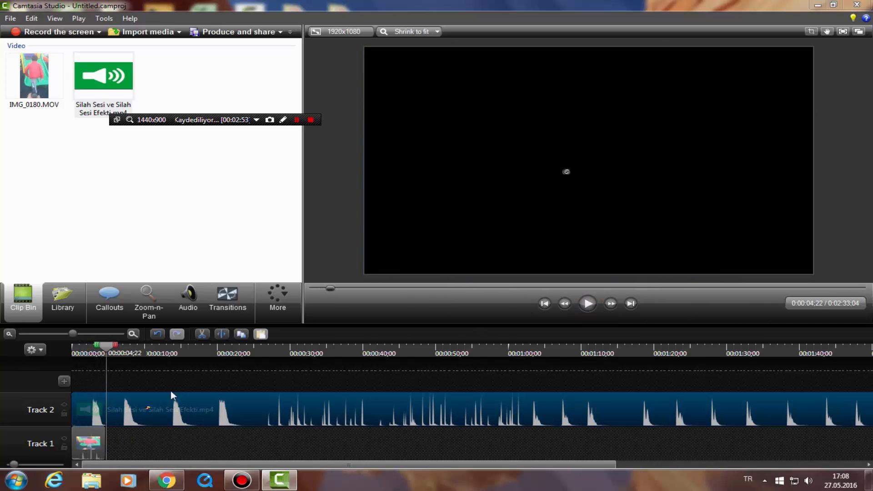
Nudge the IMG_0180 clip slightly later on Track 1 and replay the project from the start to check the sound timing
click(87, 347)
click(589, 304)
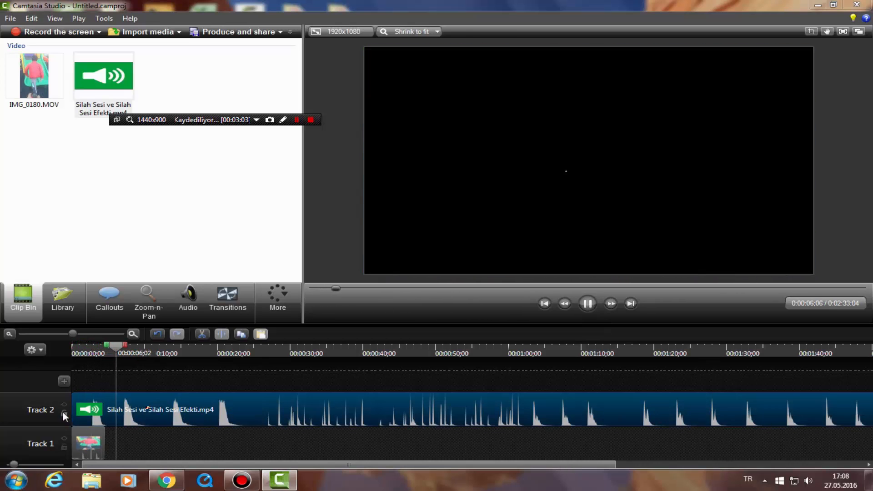
click(78, 443)
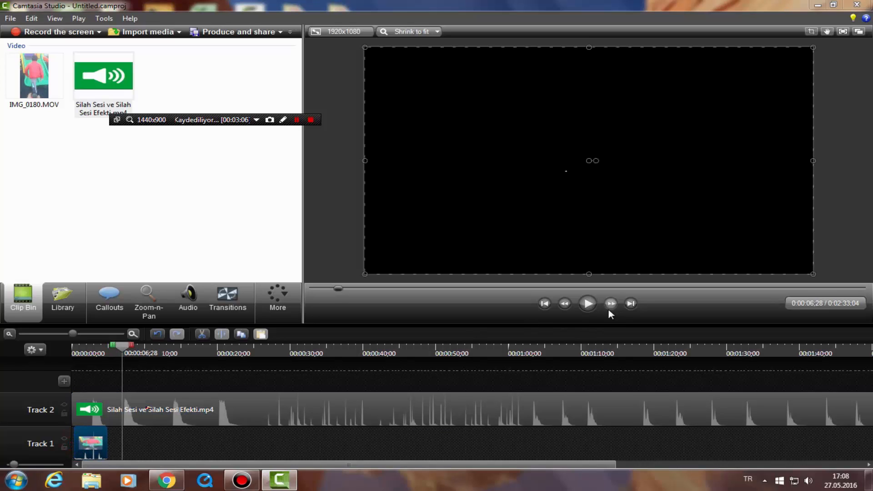
drag(122, 347, 70, 349)
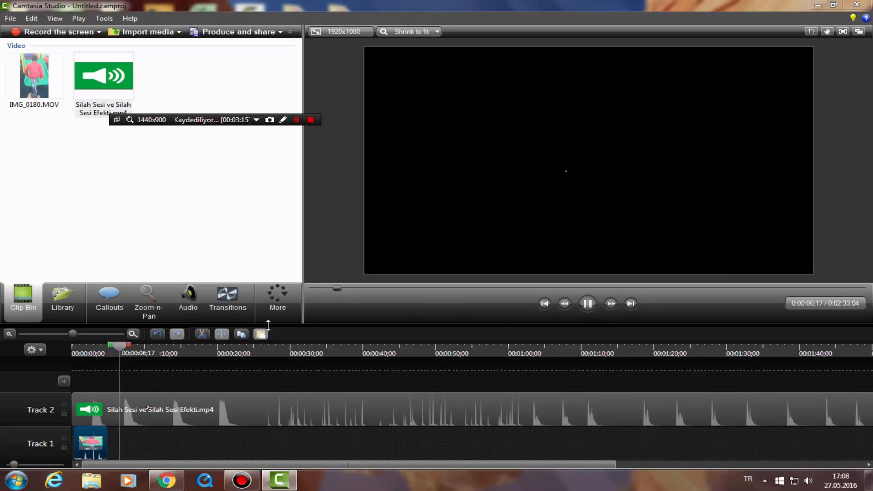
drag(128, 345, 62, 343)
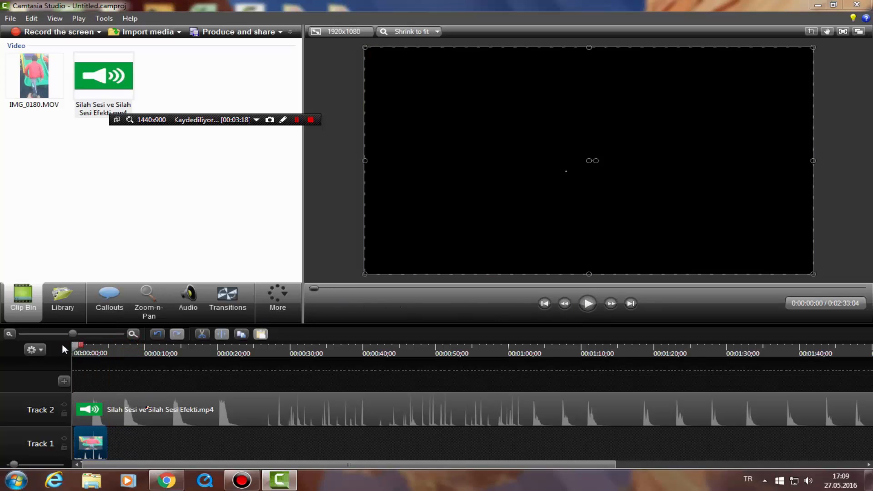
click(587, 303)
Trim the end of the gunshot sound clip on Track 2 back to 0:00:07;25
drag(613, 465, 649, 465)
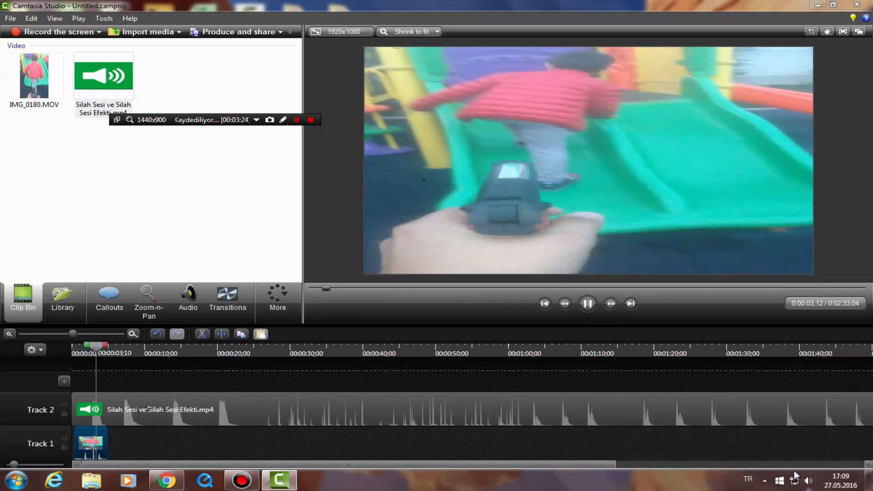
drag(612, 464, 835, 473)
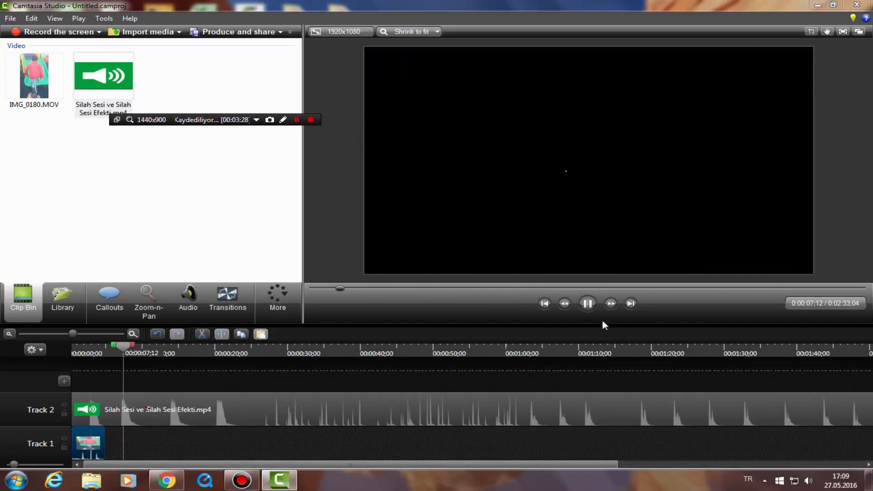
click(588, 304)
drag(591, 464, 856, 473)
drag(816, 415, 131, 417)
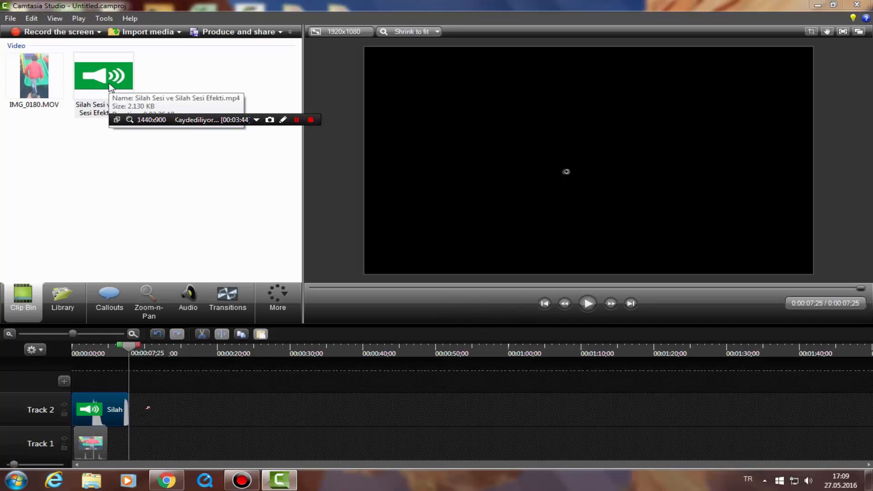
click(311, 119)
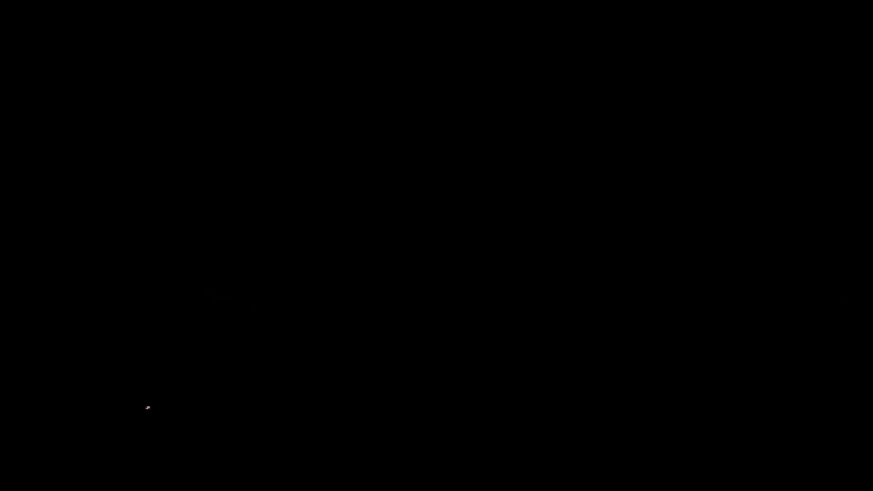